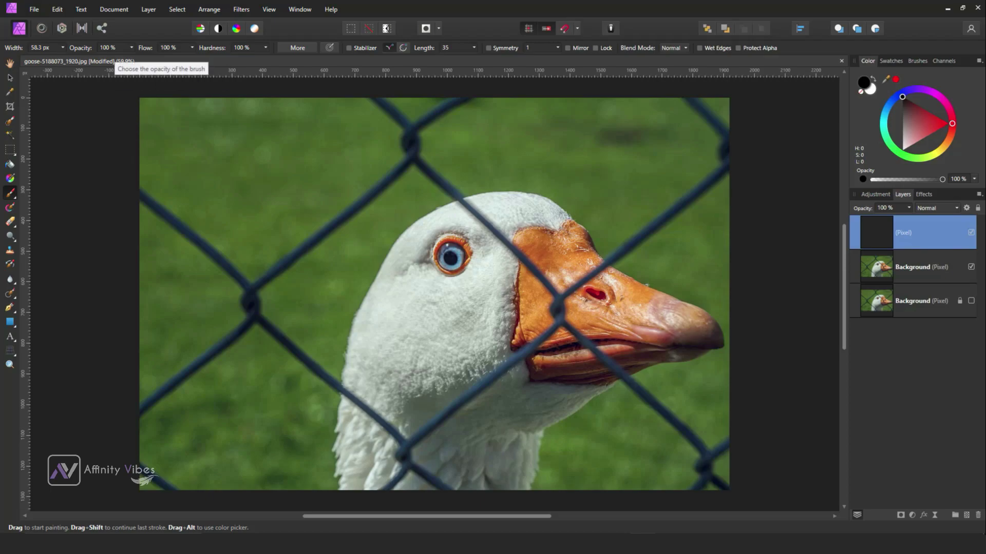
- Set the paint brush colour to bright green with H 110, S 85, L 50
click(131, 47)
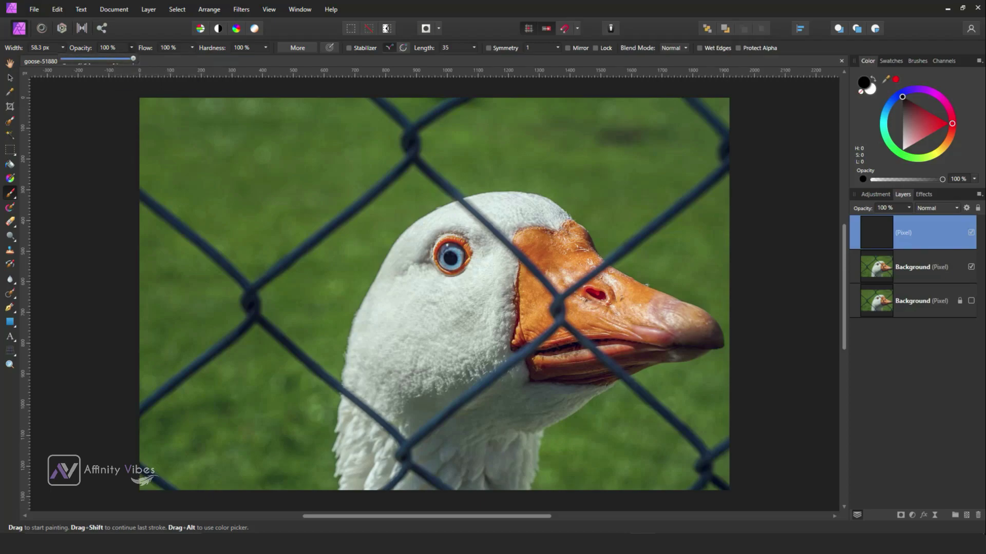
double_click(863, 83)
click(868, 111)
click(907, 120)
mouse_move(907, 120)
mouse_down()
mouse_move(893, 146)
mouse_move(906, 156)
mouse_up()
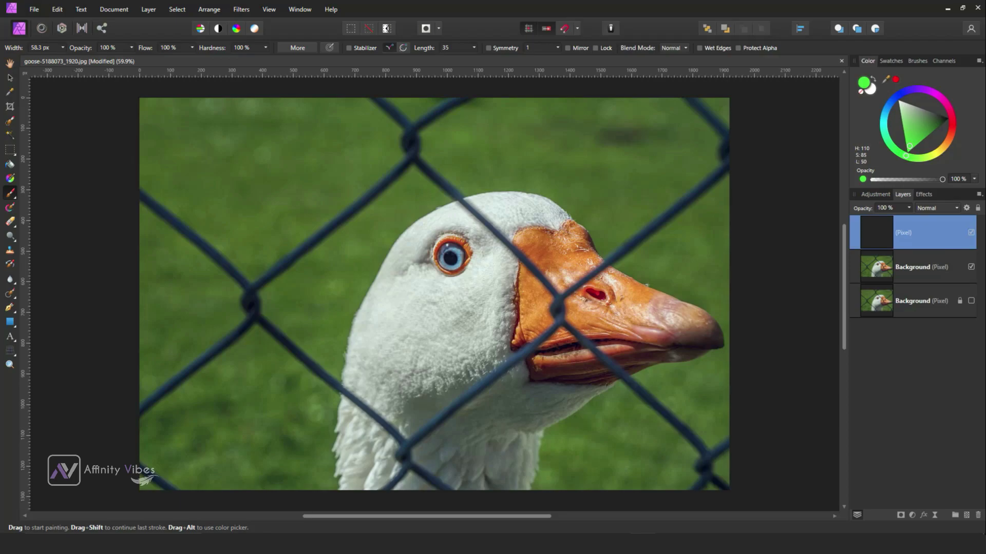
- Paint green over the fence wires at the photo's left edge, along its upper edge and in the upper-right corner
click(379, 166)
mouse_move(142, 191)
mouse_down()
mouse_move(243, 286)
mouse_move(253, 308)
mouse_move(140, 423)
mouse_up()
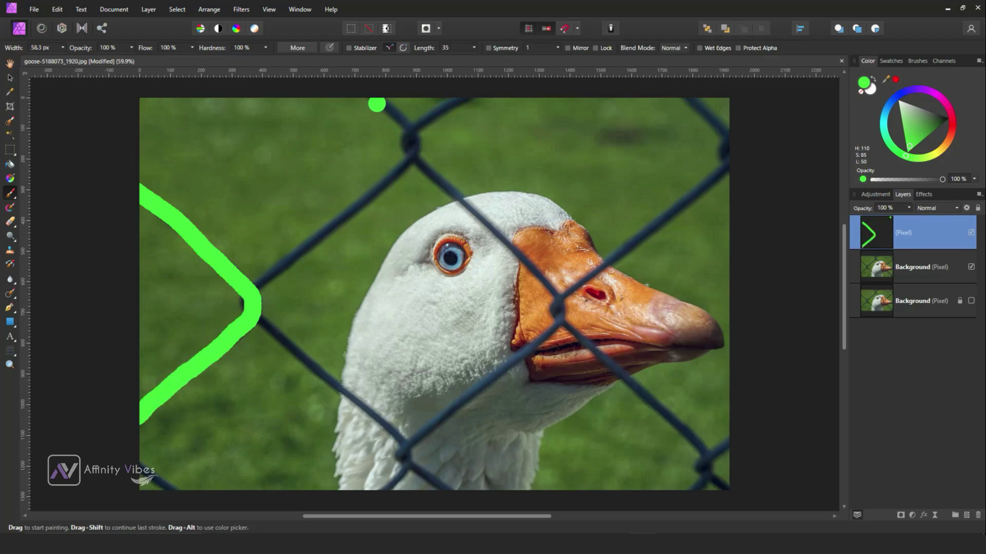
mouse_move(365, 95)
mouse_down()
mouse_move(409, 128)
mouse_move(398, 165)
mouse_move(245, 301)
mouse_up()
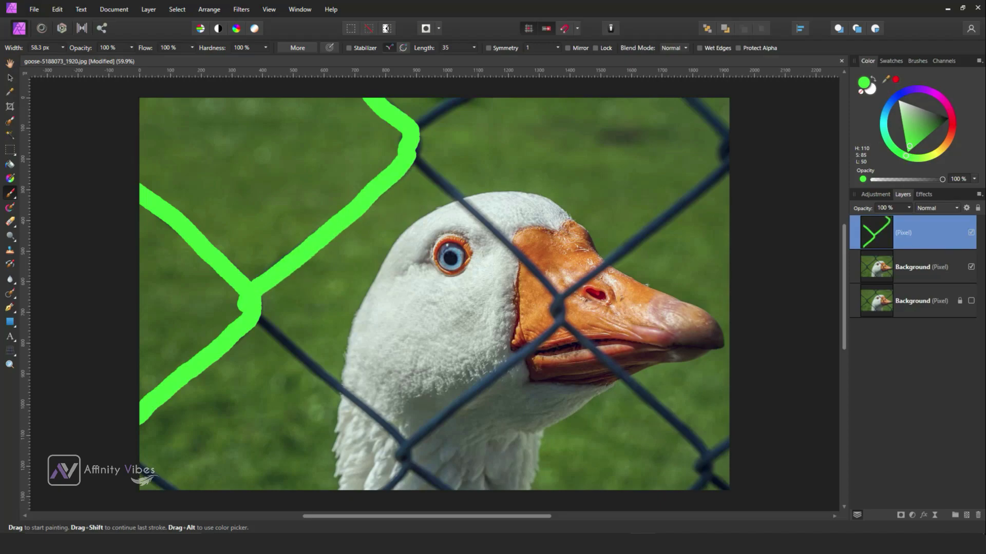
drag(413, 125, 480, 98)
mouse_move(676, 99)
mouse_down()
mouse_move(722, 125)
mouse_move(721, 167)
mouse_up()
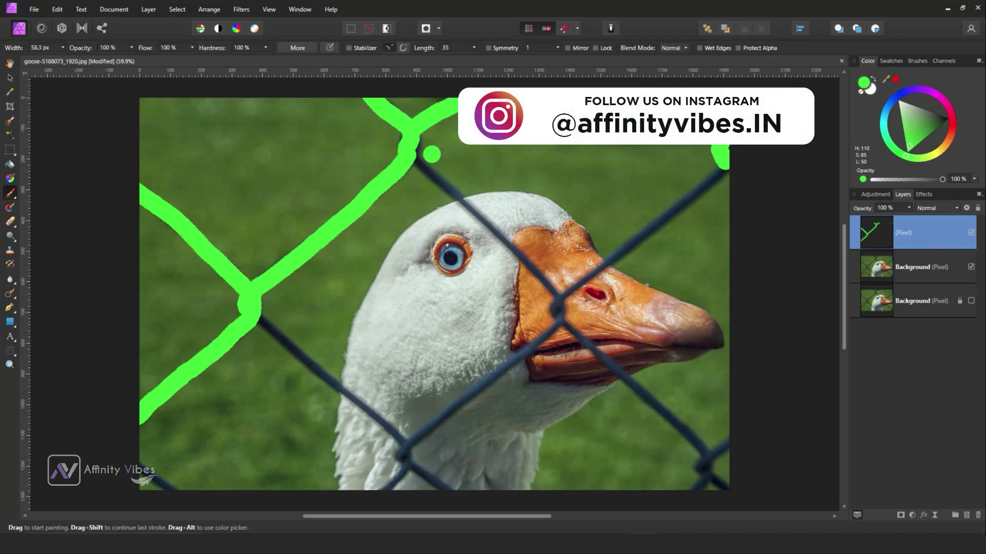
- Paint over the wires in both lower corners and from the left knot across the neck, undoing misplaced strokes
scroll(356, 425, down, 2)
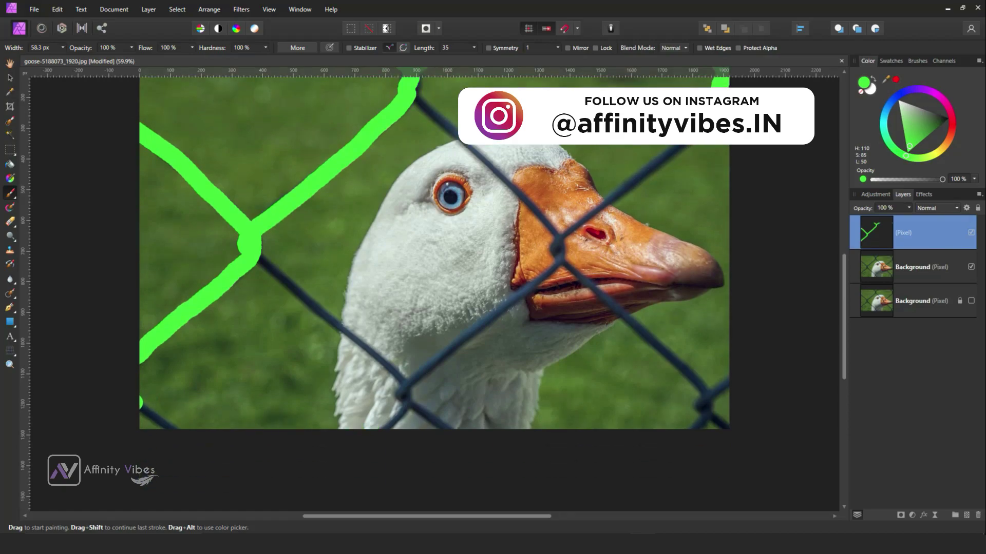
drag(142, 399, 177, 427)
drag(262, 251, 343, 331)
key(ctrl+z)
click(286, 291)
key(ctrl+z)
mouse_move(262, 254)
mouse_down()
mouse_move(404, 388)
mouse_move(410, 403)
mouse_move(390, 427)
mouse_move(462, 431)
mouse_up()
mouse_move(727, 370)
mouse_down()
mouse_move(702, 405)
mouse_move(728, 424)
mouse_move(689, 428)
mouse_move(705, 387)
mouse_move(655, 347)
mouse_up()
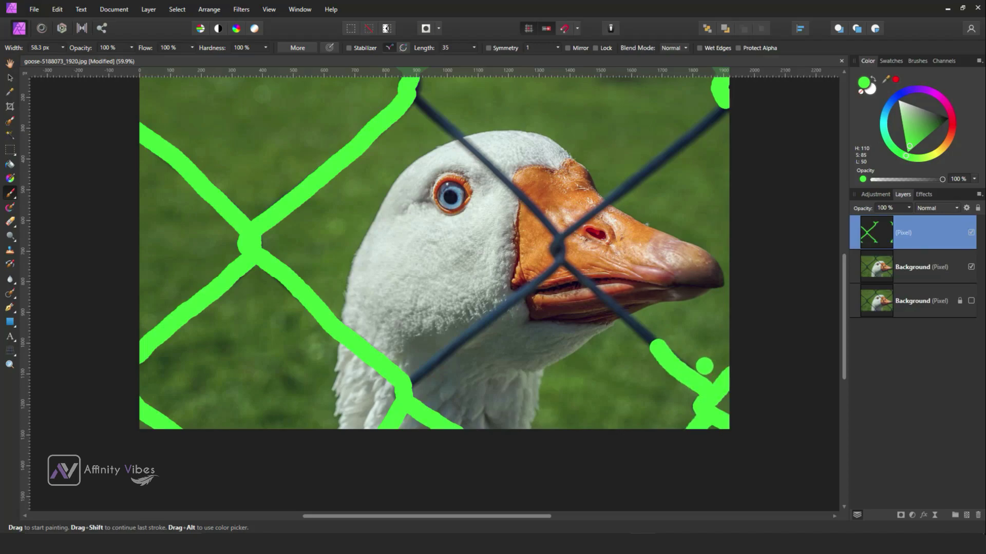
key(ctrl+z)
- Paint green over the remaining wires crossing the goose's head and beak and running to the right-hand knots
scroll(424, 88, up, 2)
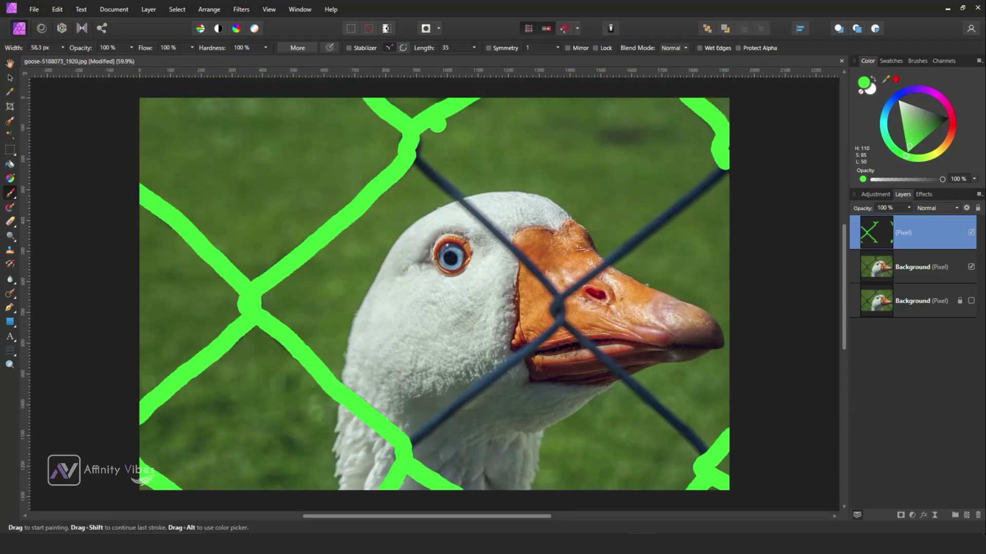
mouse_move(413, 160)
mouse_down()
mouse_move(551, 286)
mouse_move(557, 305)
mouse_move(540, 340)
mouse_move(423, 431)
mouse_up()
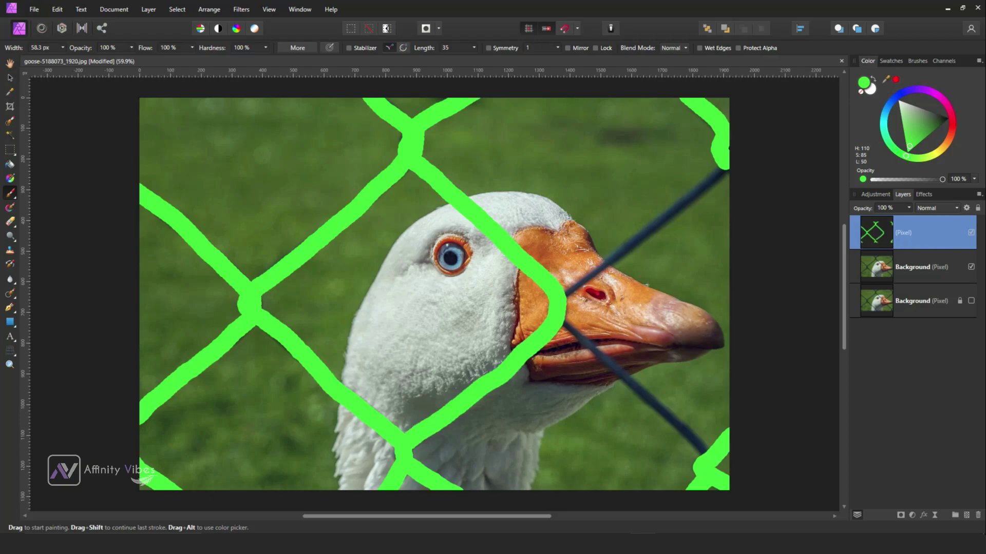
drag(721, 172, 568, 295)
scroll(635, 268, down, 3)
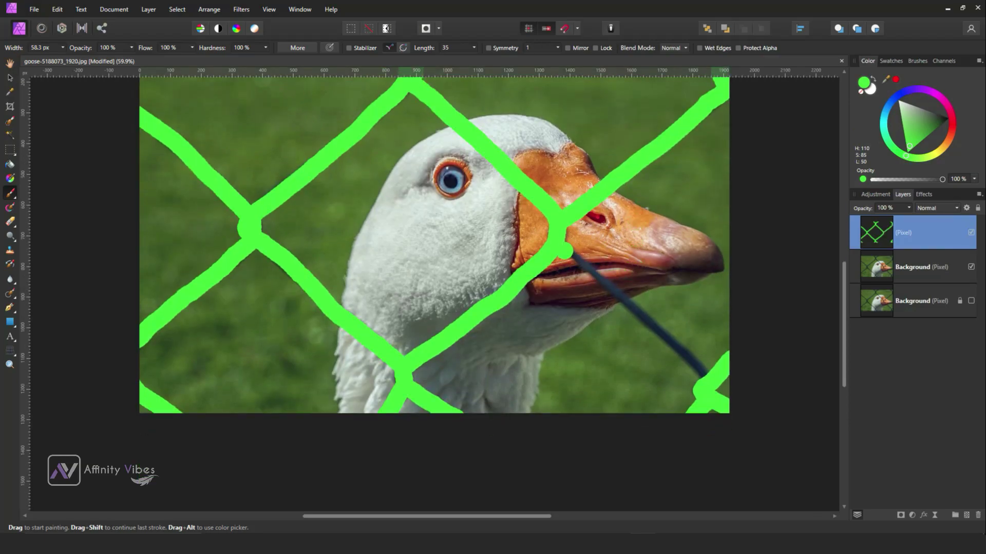
drag(562, 240, 703, 373)
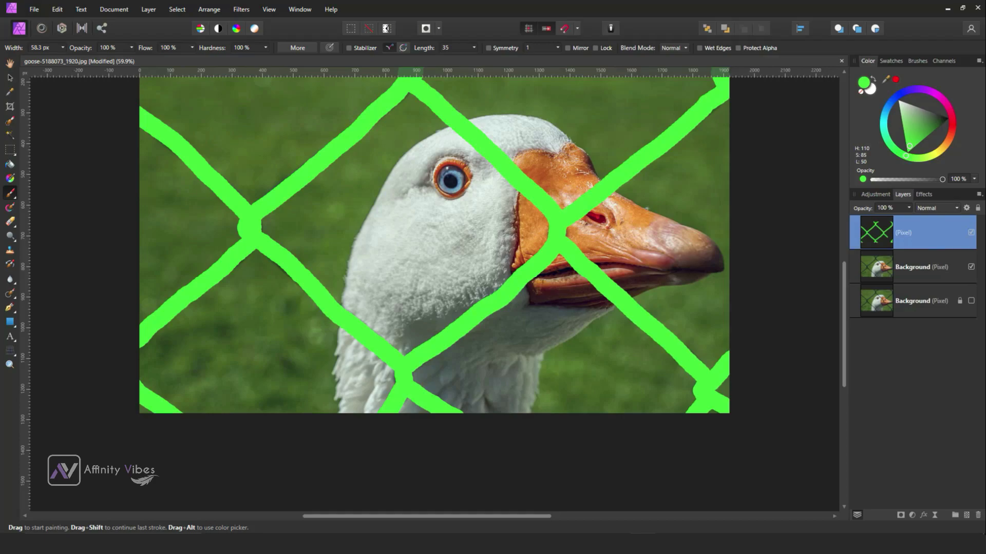
scroll(434, 282, up, 3)
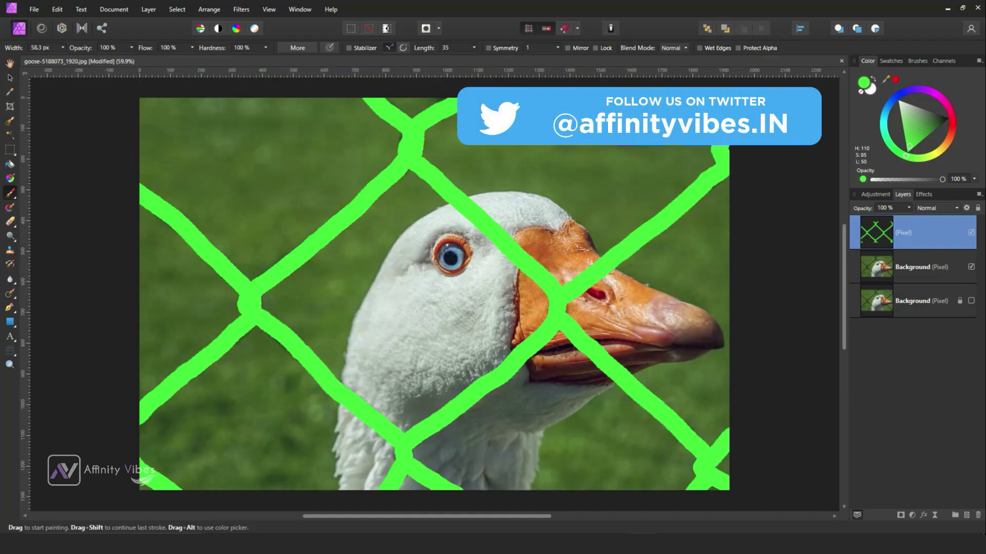
click(529, 396)
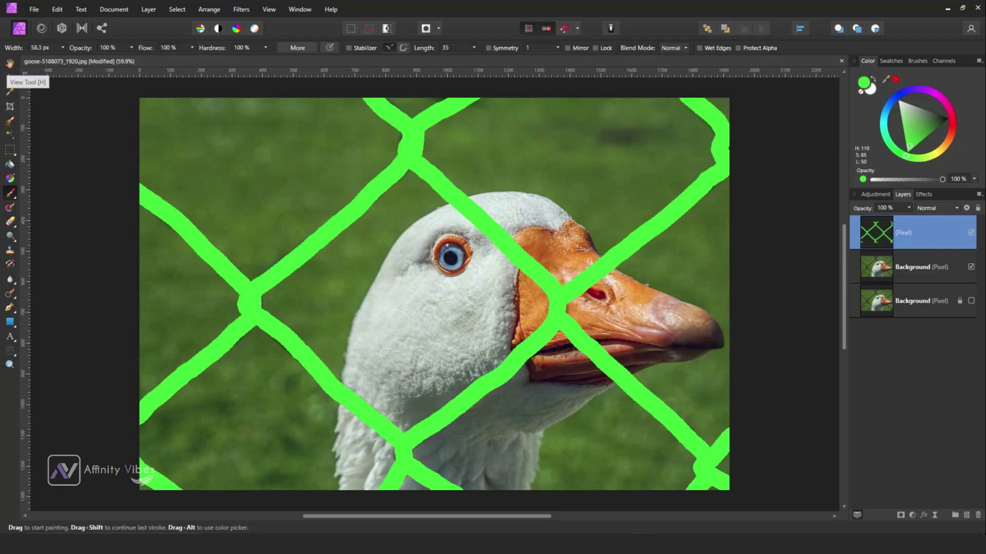
- Create a selection from the green painted layer, then hide that layer so only the unlocked Background layer shows
click(9, 63)
click(176, 9)
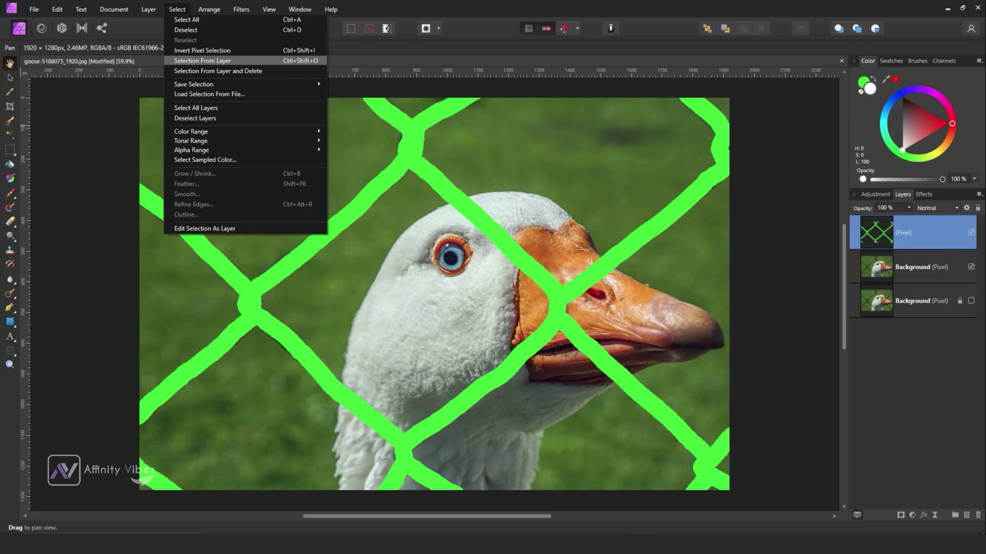
click(202, 60)
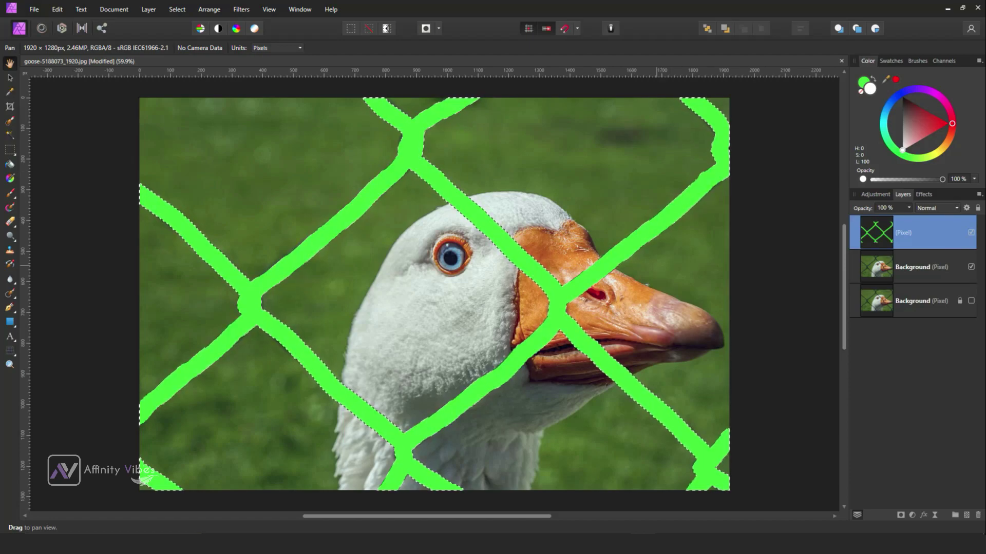
click(970, 267)
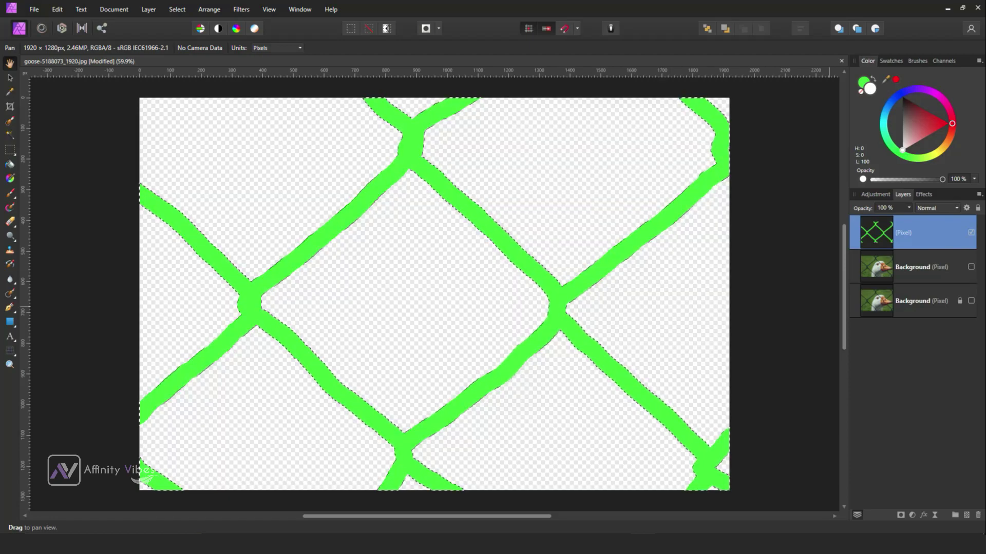
click(971, 267)
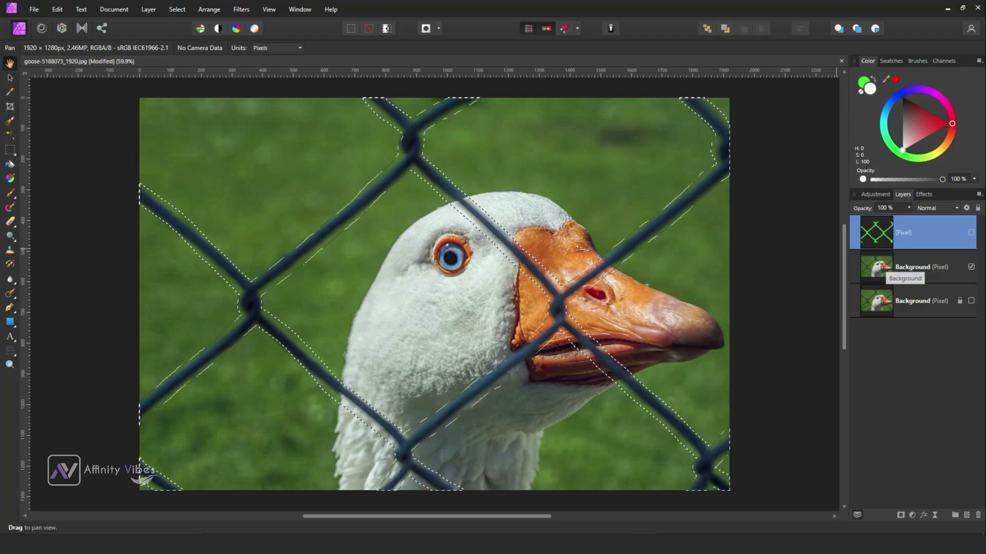
- Inpaint the selected fence area on the unlocked Background layer and clear the selection
click(914, 267)
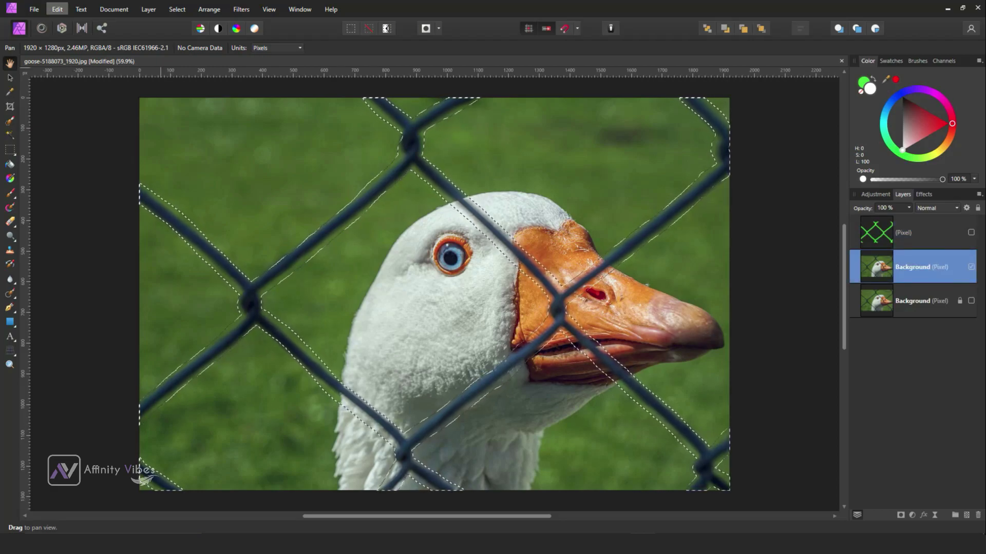
click(57, 9)
click(67, 184)
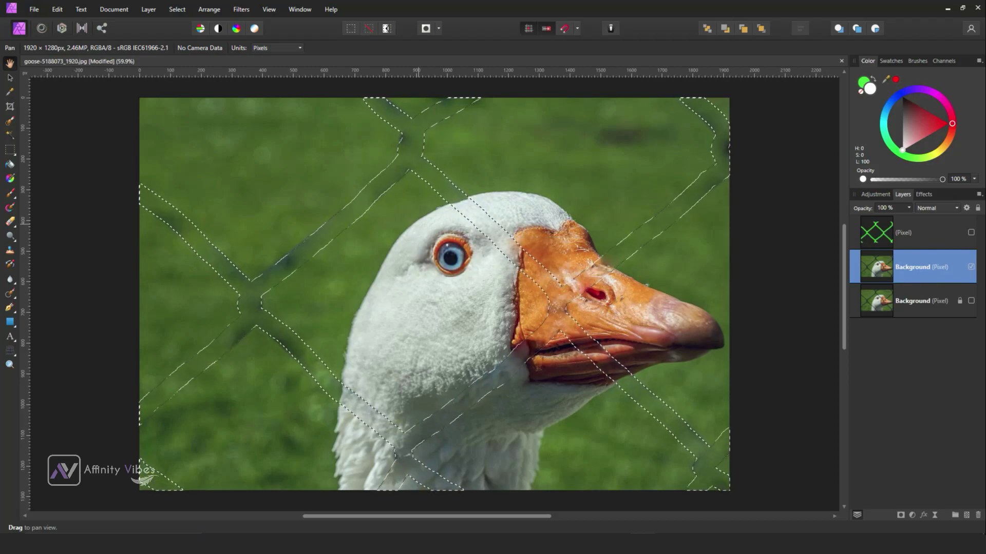
key(ctrl+d)
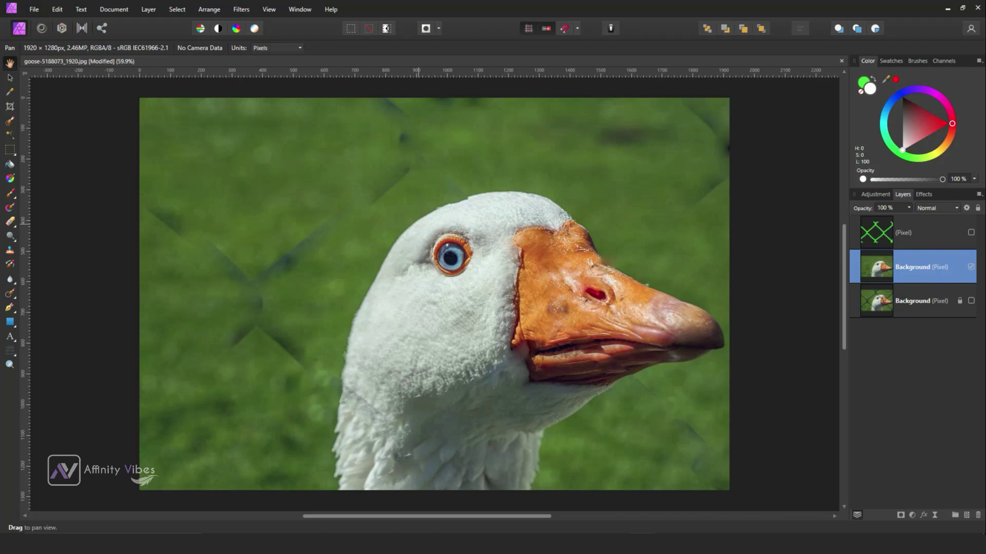
- Remove the leftover fence traces from the grass left of and above the head with the Inpainting Brush, about 200 to 275 px wide
key(j)
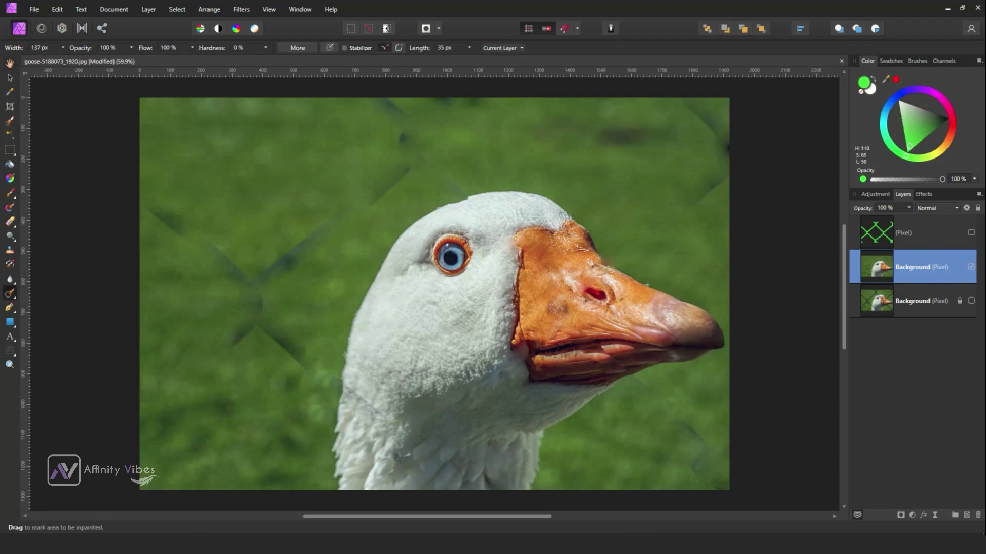
key(bracketright)
mouse_move(147, 182)
mouse_down()
mouse_move(236, 264)
mouse_move(244, 324)
mouse_move(206, 362)
mouse_up()
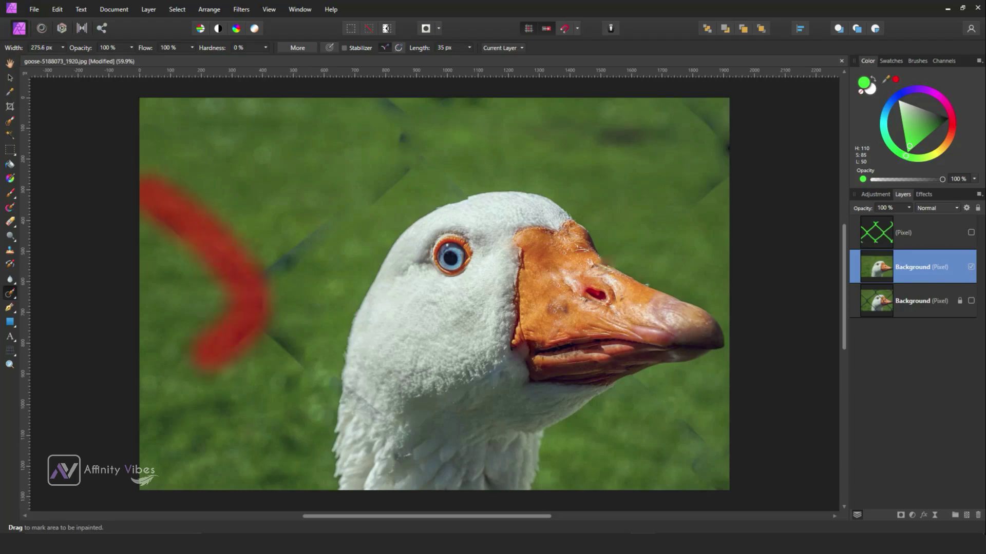
key(bracketleft)
key(bracketleft)
mouse_move(259, 281)
mouse_down()
mouse_move(336, 222)
mouse_move(413, 123)
mouse_move(367, 103)
mouse_up()
drag(431, 108, 444, 105)
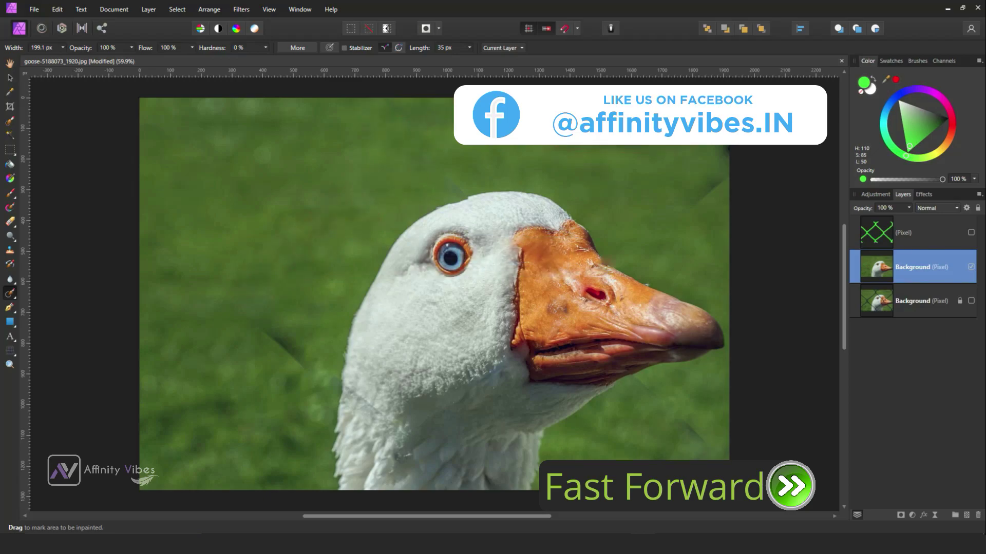
- Inpaint the fence remnants in the upper-right corner, left of the neck and in the lower-right grass
mouse_move(596, 139)
mouse_down()
mouse_move(710, 108)
mouse_move(688, 208)
mouse_up()
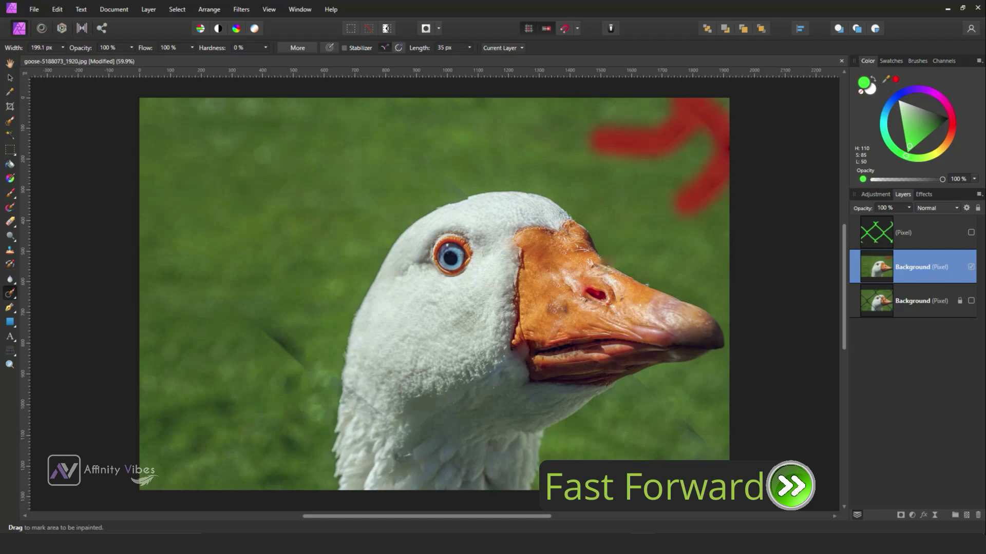
drag(261, 329, 308, 364)
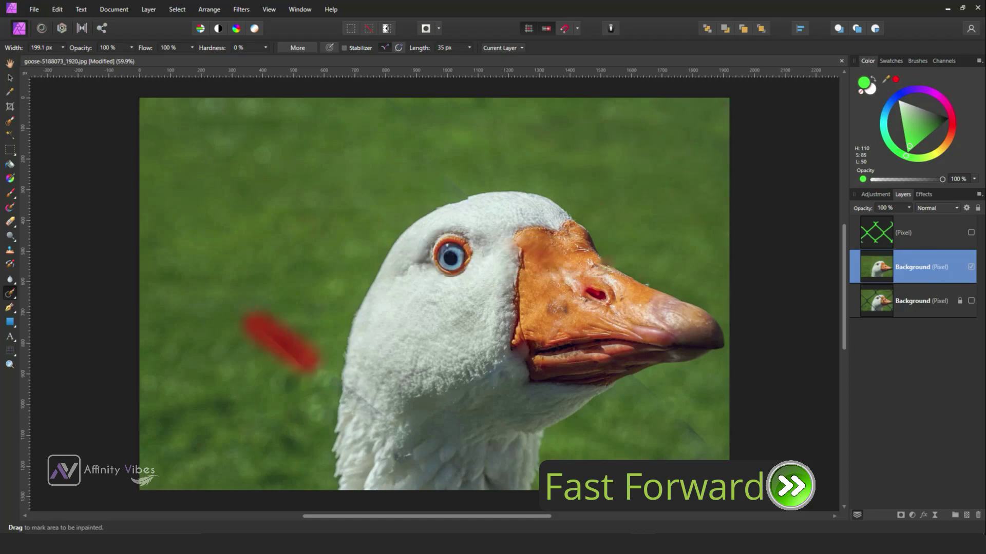
scroll(434, 294, down, 2)
mouse_move(631, 316)
mouse_down()
mouse_move(711, 398)
mouse_move(716, 426)
mouse_up()
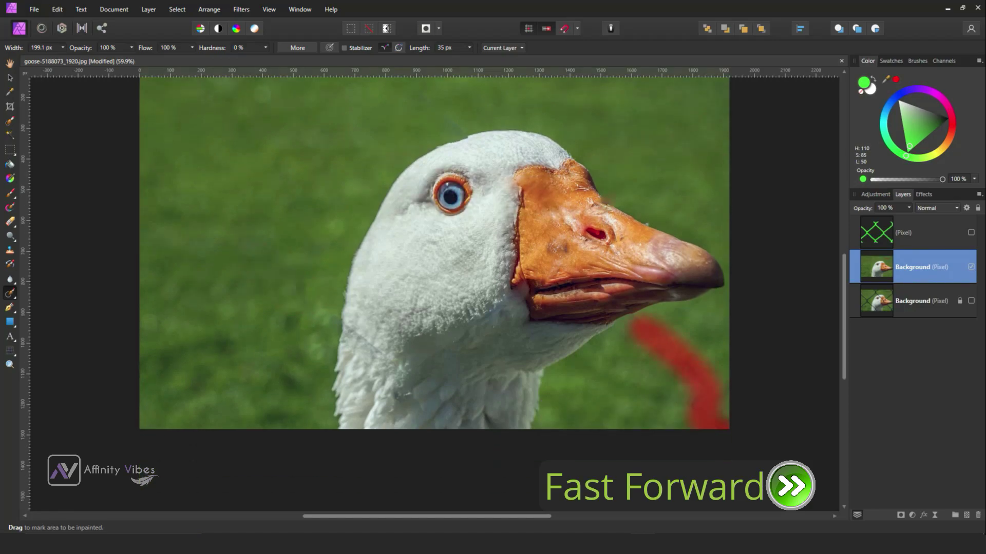
- Inpaint the dark spots on the beak and the fence traces along the neck's left side with a smaller brush
scroll(434, 267, up, 2)
drag(557, 274, 568, 278)
click(555, 280)
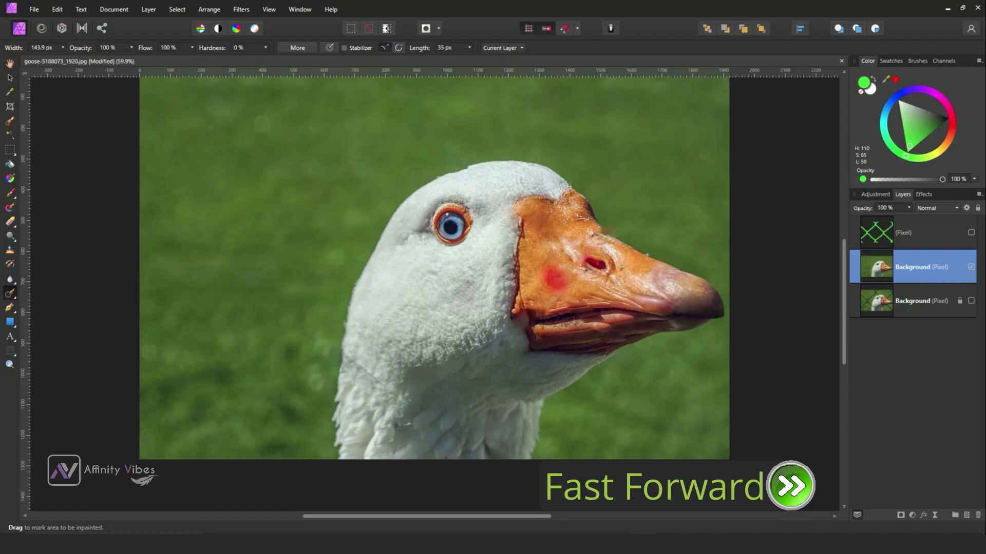
mouse_move(343, 352)
mouse_down()
mouse_move(406, 403)
mouse_move(406, 429)
mouse_up()
scroll(434, 290, up, 5)
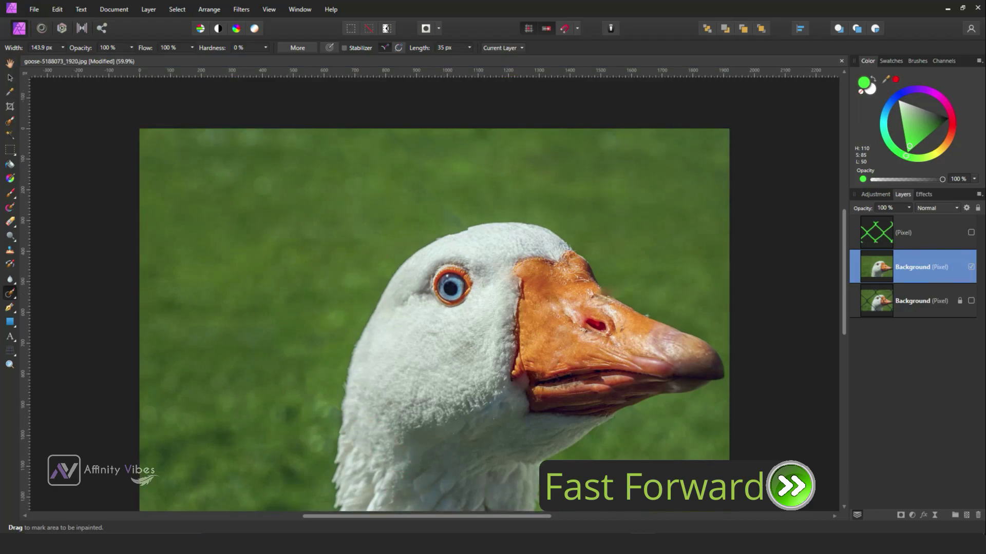
- Inpaint the smudge above the goose's head and smooth the lower-left grass with a brush about 374 px wide
scroll(434, 290, down, 4)
mouse_move(416, 131)
mouse_down()
mouse_move(437, 155)
mouse_move(479, 173)
mouse_up()
mouse_move(272, 339)
mouse_down()
mouse_move(267, 456)
mouse_move(149, 390)
mouse_move(154, 456)
mouse_up()
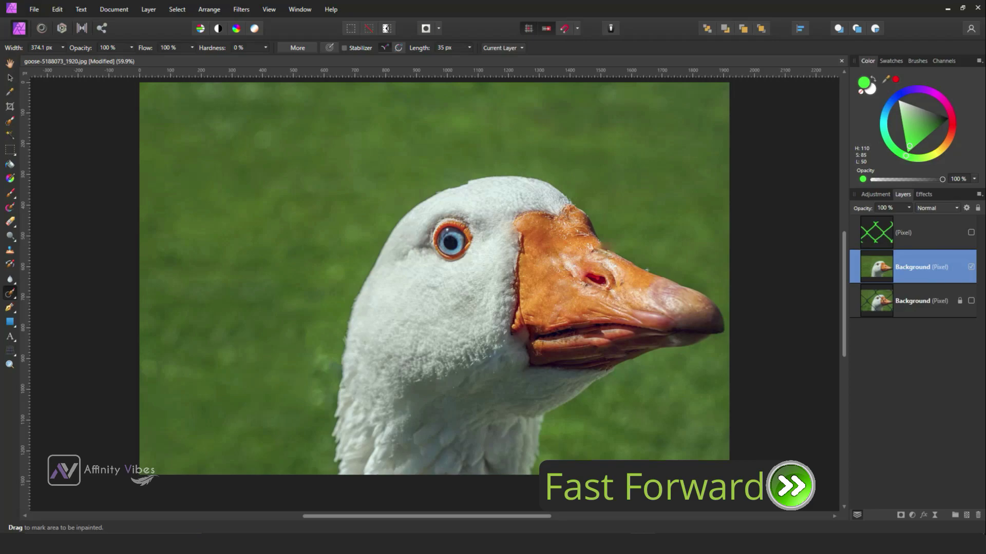
scroll(426, 288, up, 1)
scroll(426, 288, down, 1)
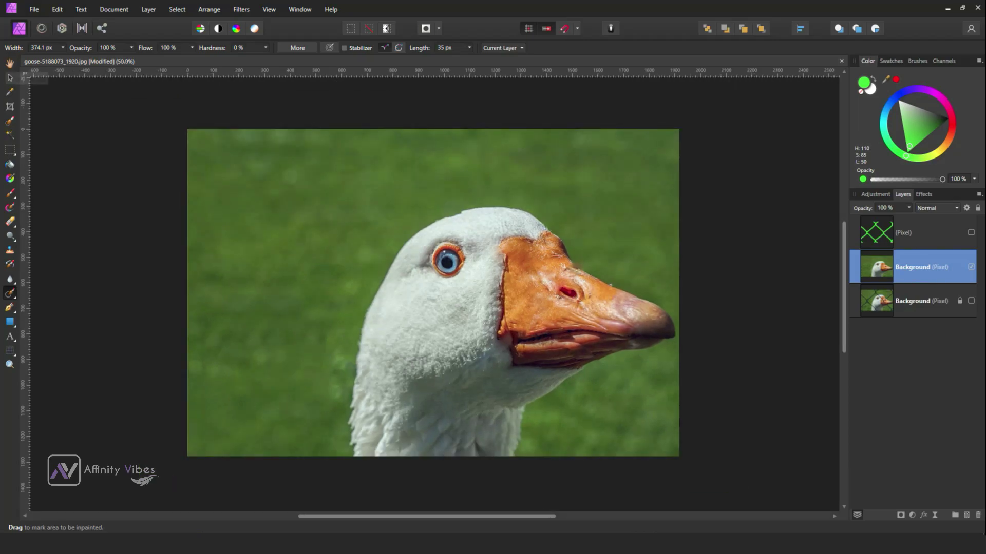
- Apply the Haze Removal filter to the retouched Background layer
click(10, 63)
click(241, 10)
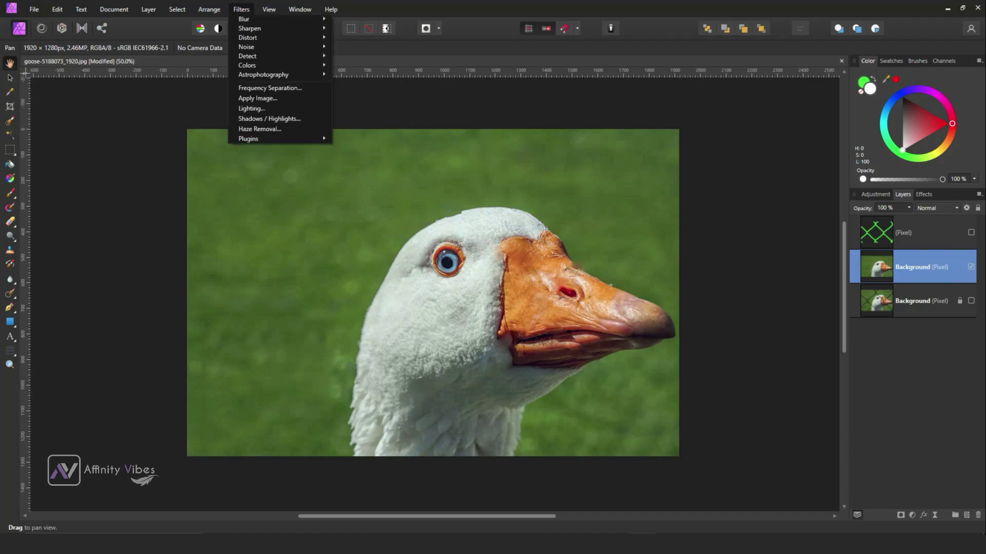
click(259, 129)
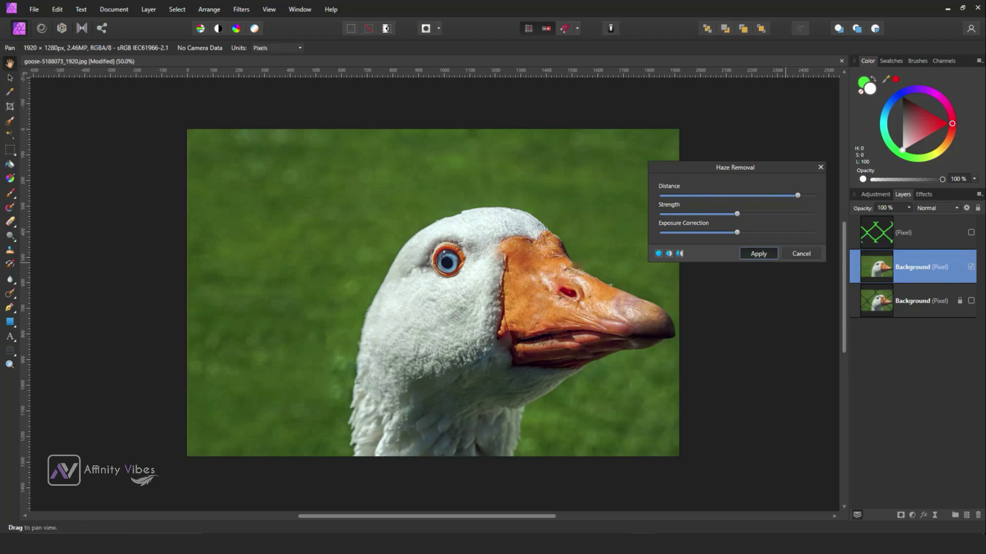
click(758, 254)
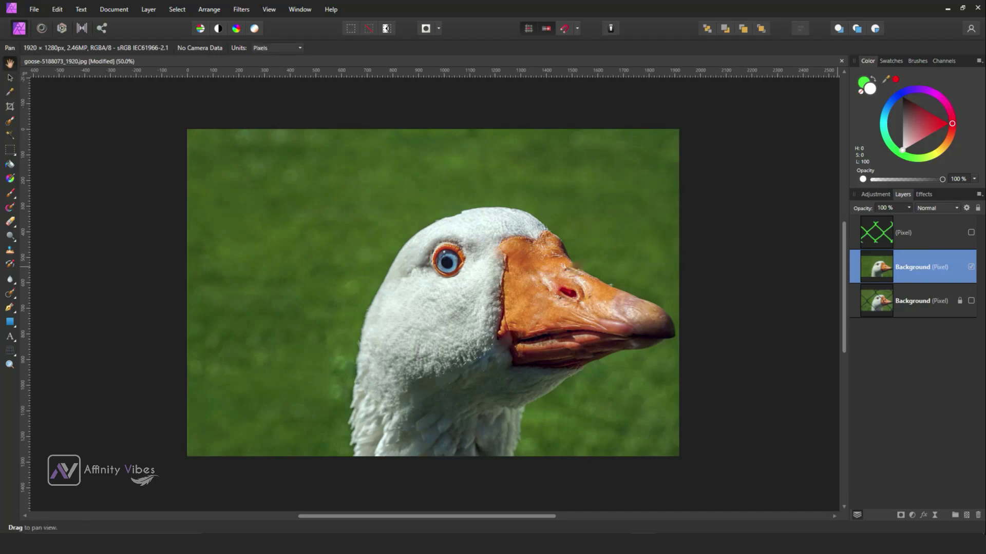
- Show the original locked Background layer and toggle the retouched layer's visibility to compare the photo before and after
click(970, 301)
click(971, 267)
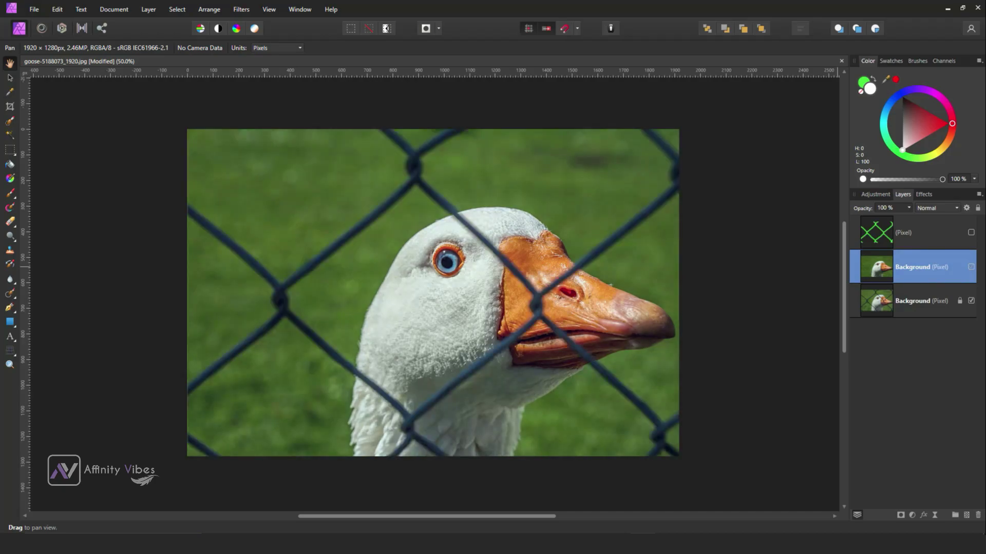
click(970, 267)
click(971, 267)
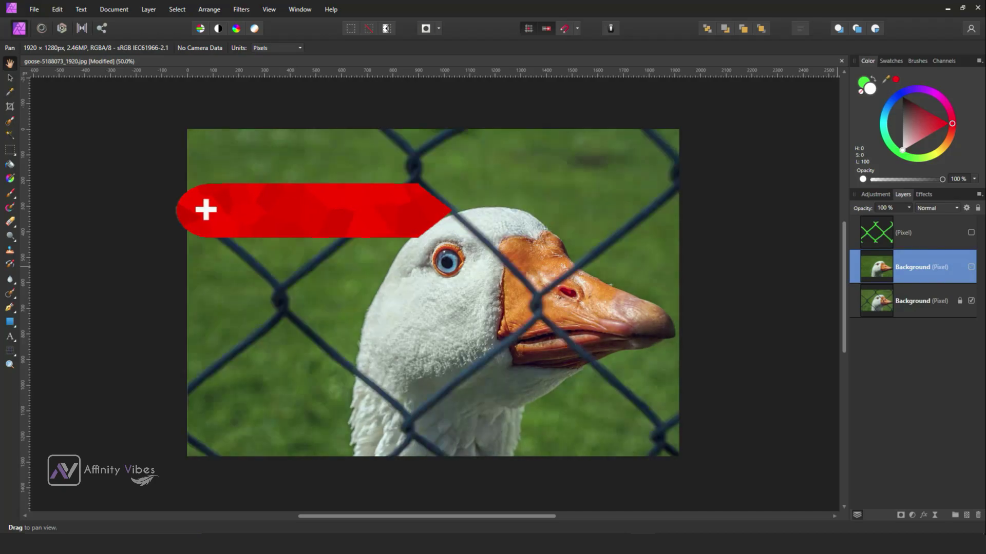
click(971, 267)
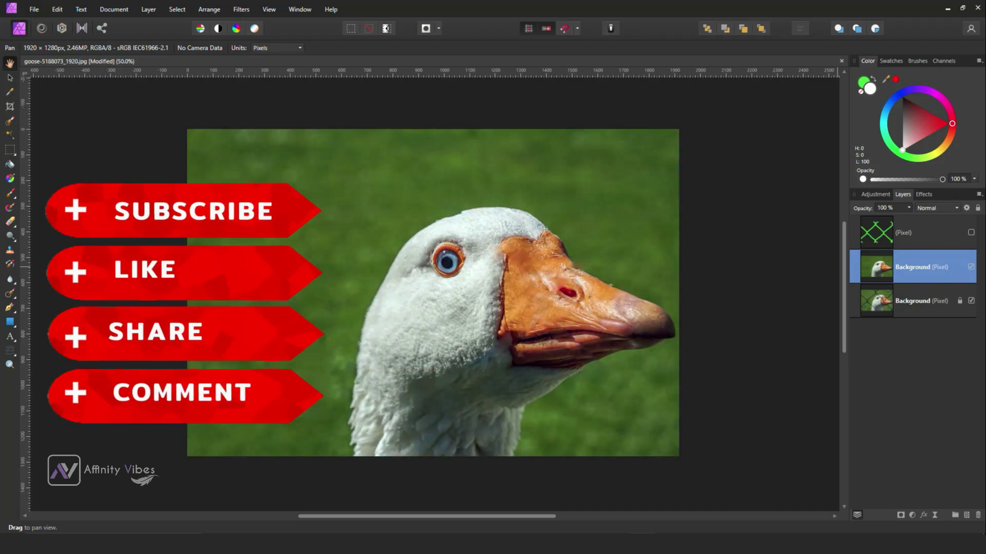
click(971, 267)
click(970, 267)
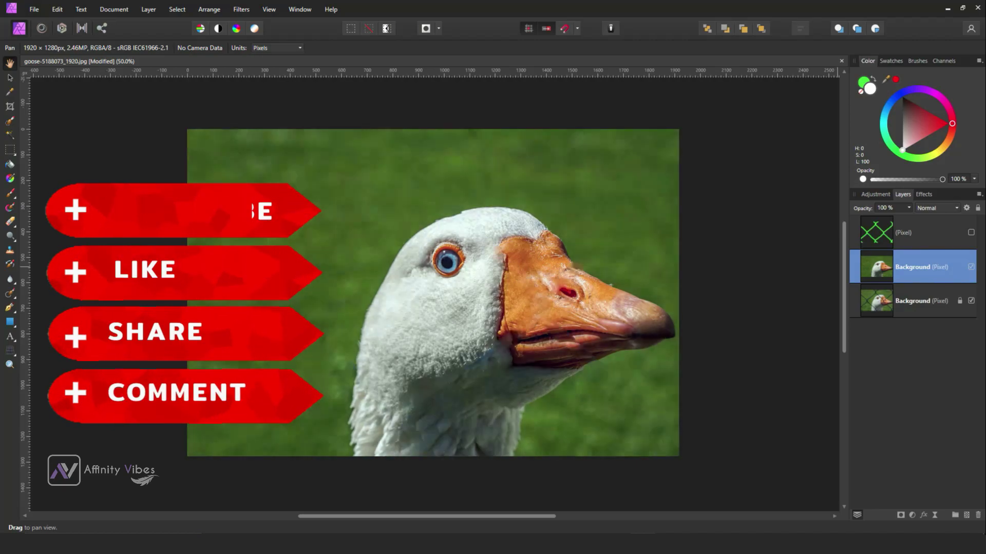
click(971, 267)
click(971, 267)
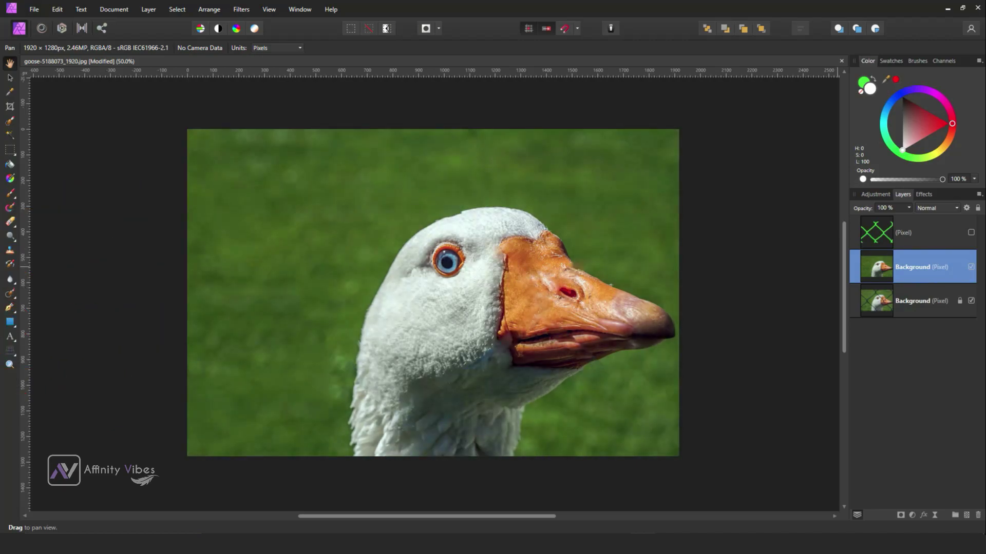
click(970, 267)
click(970, 267)
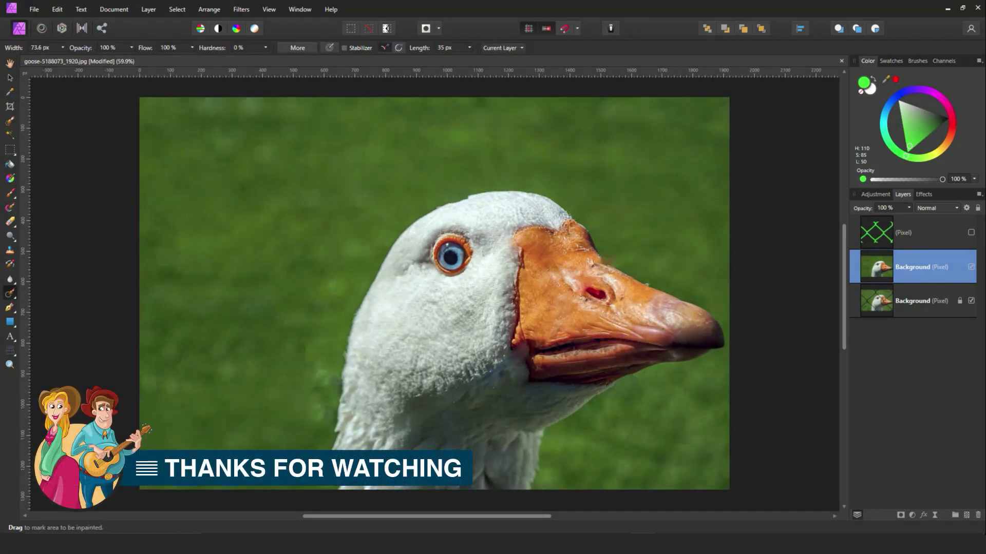
click(970, 267)
click(971, 267)
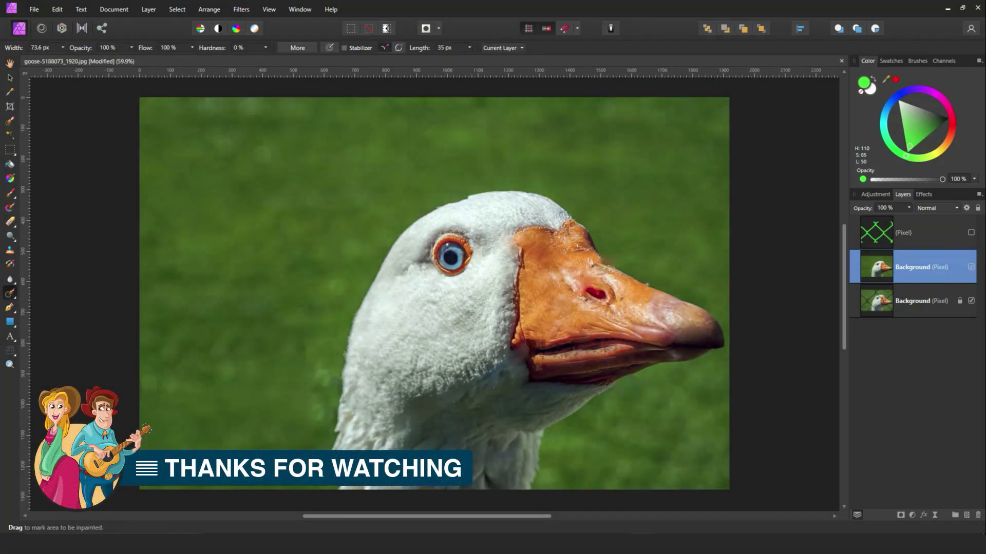